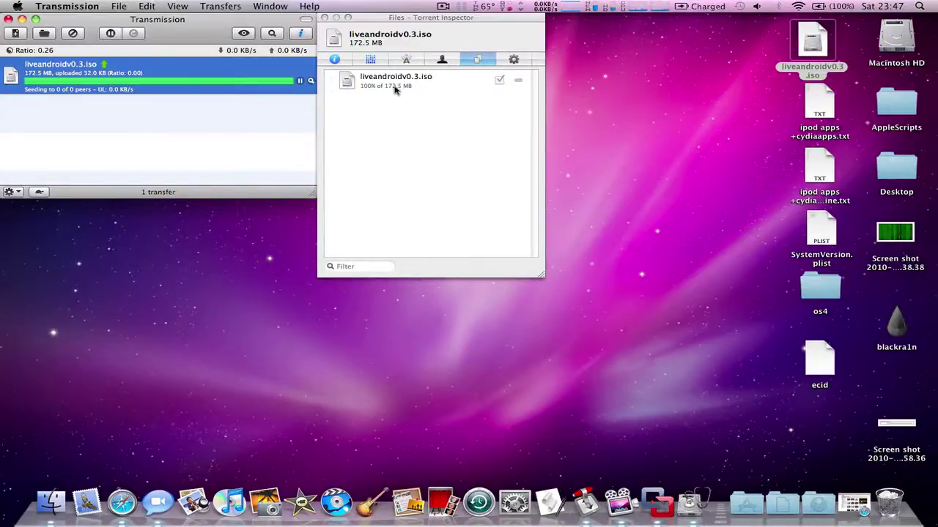
- Inspect the liveandroidv0.3.iso transfer's files, peers and trackers in the download client
click(397, 87)
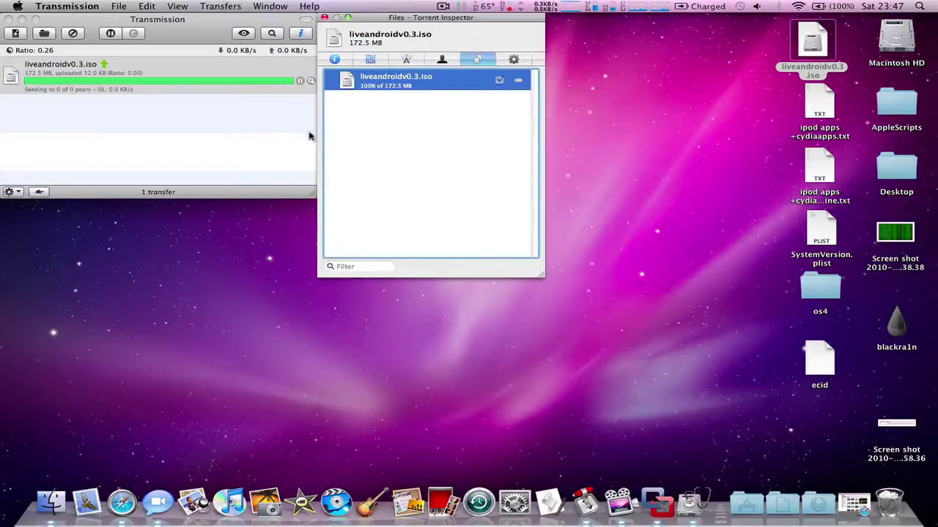
click(309, 136)
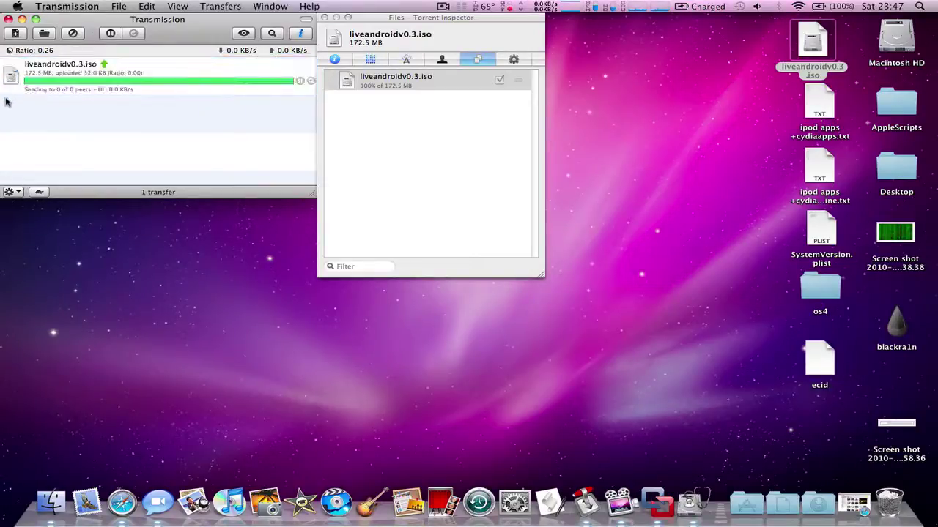
click(105, 109)
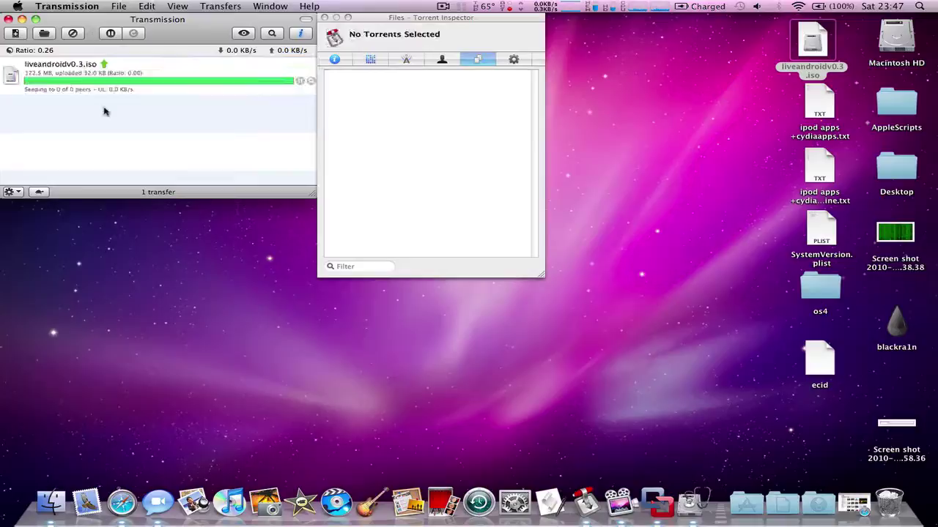
click(5, 75)
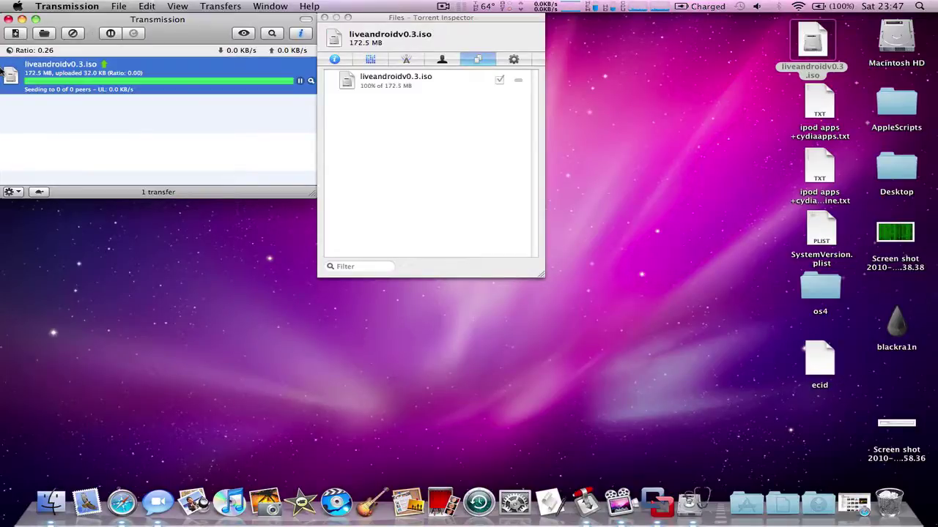
click(440, 60)
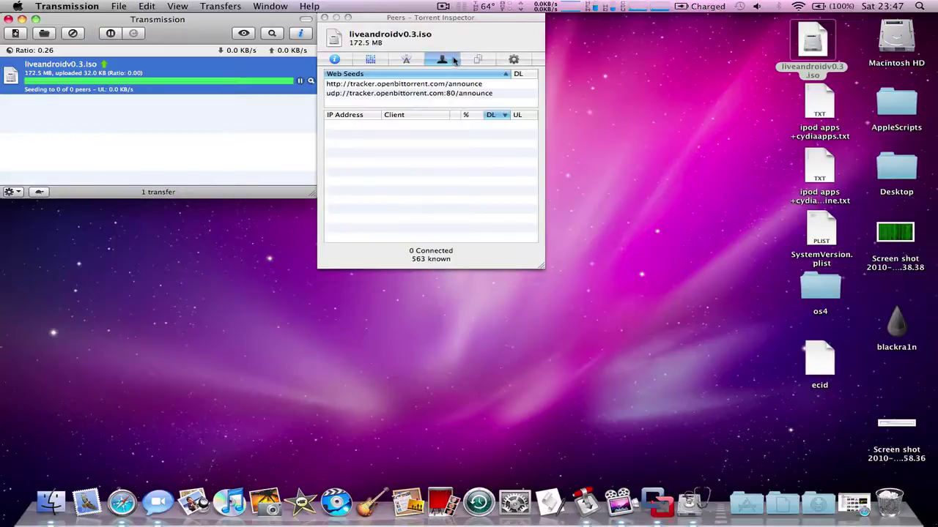
click(467, 60)
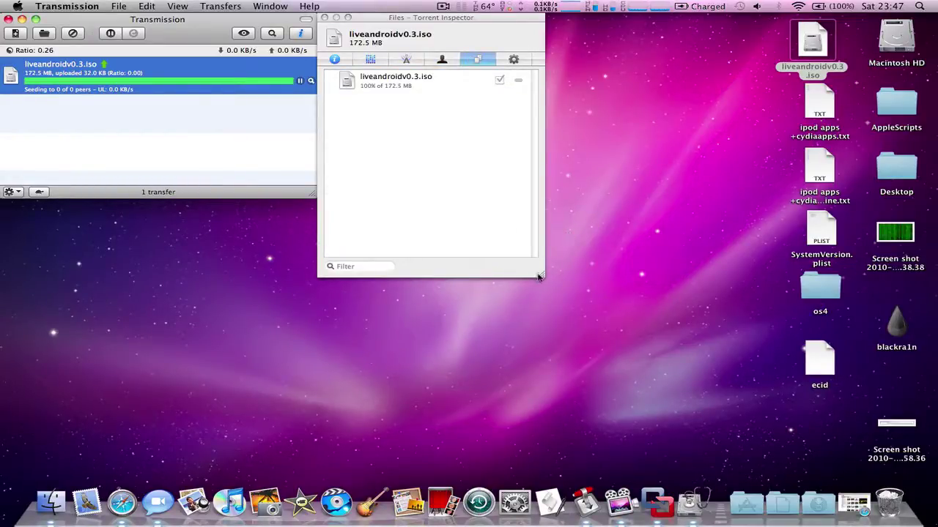
- Start a new VMware Fusion virtual machine installing from the Desktop's liveandroidv0.3.iso image
click(658, 489)
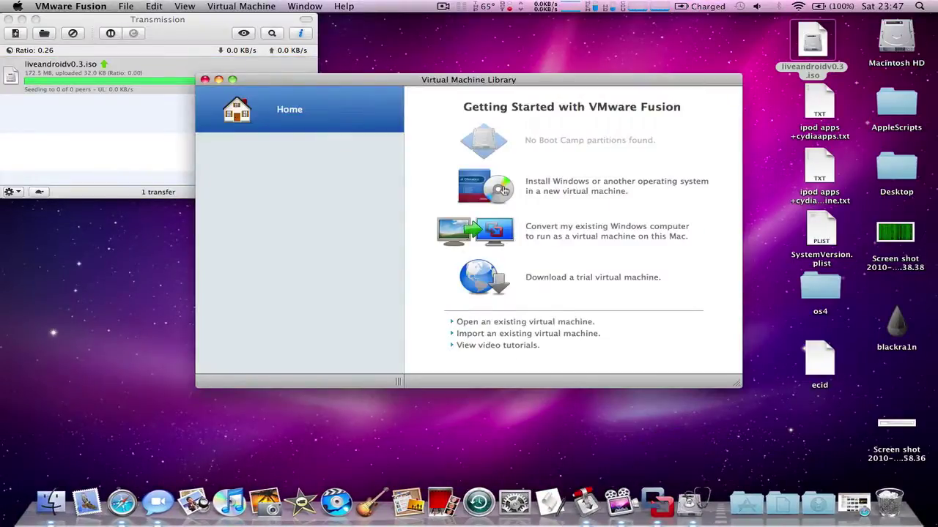
click(503, 190)
click(467, 223)
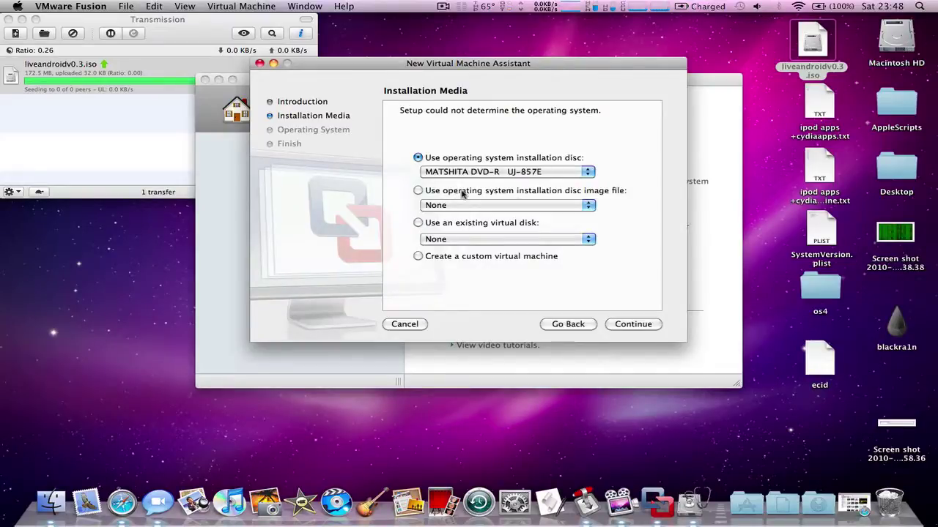
click(462, 192)
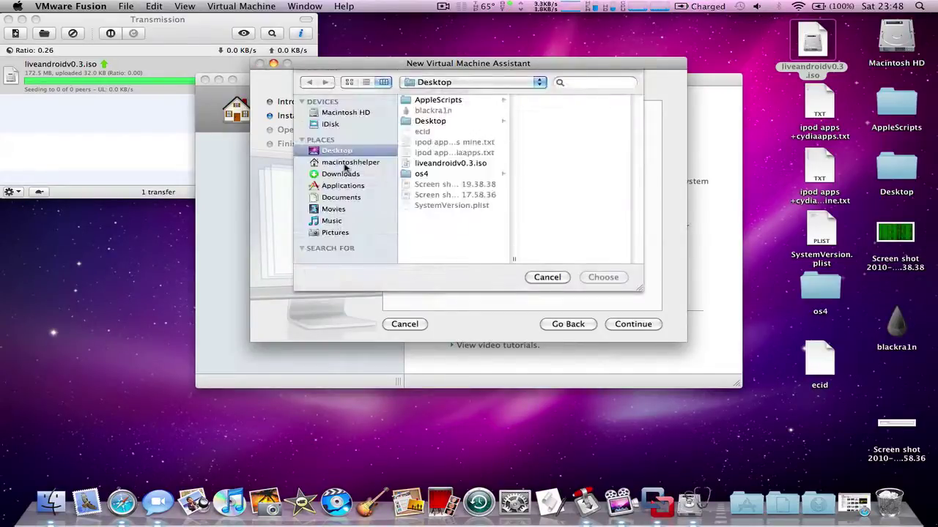
click(468, 163)
click(602, 277)
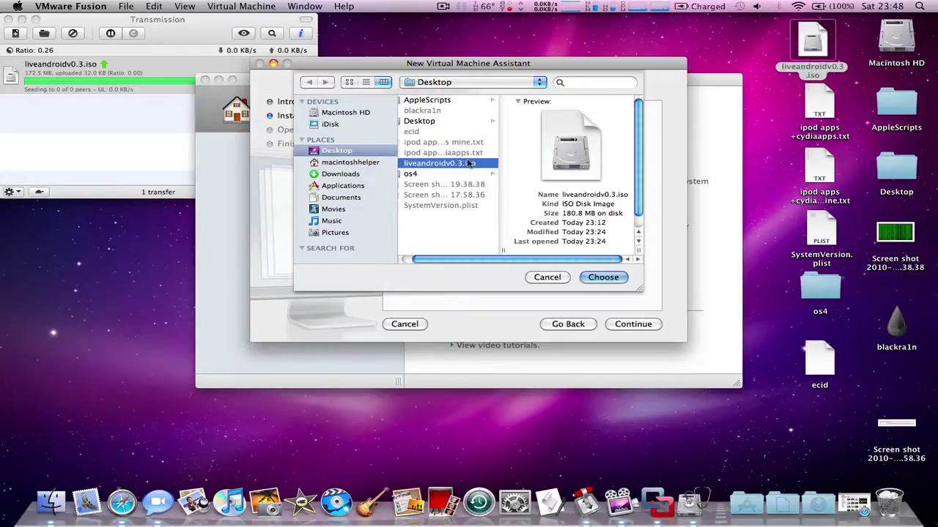
click(633, 324)
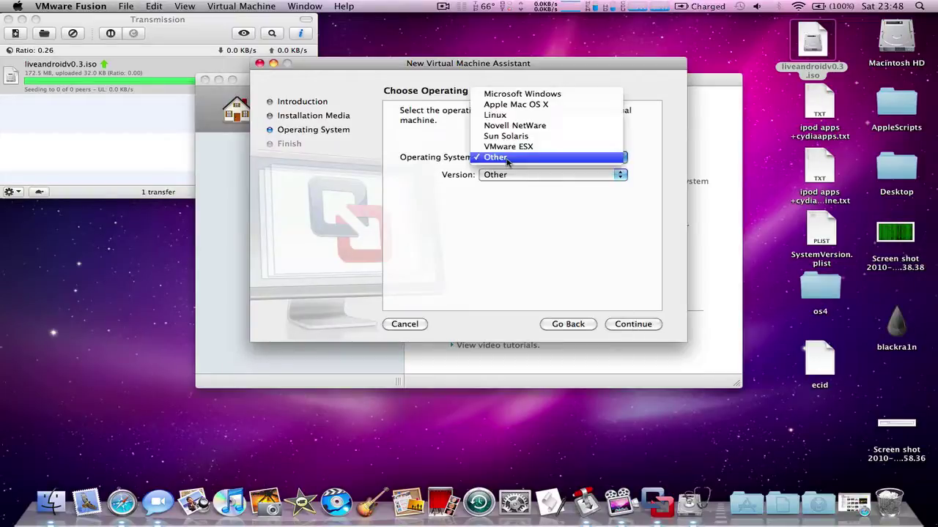
- Set the guest operating system to Other with version Other
click(512, 157)
click(480, 186)
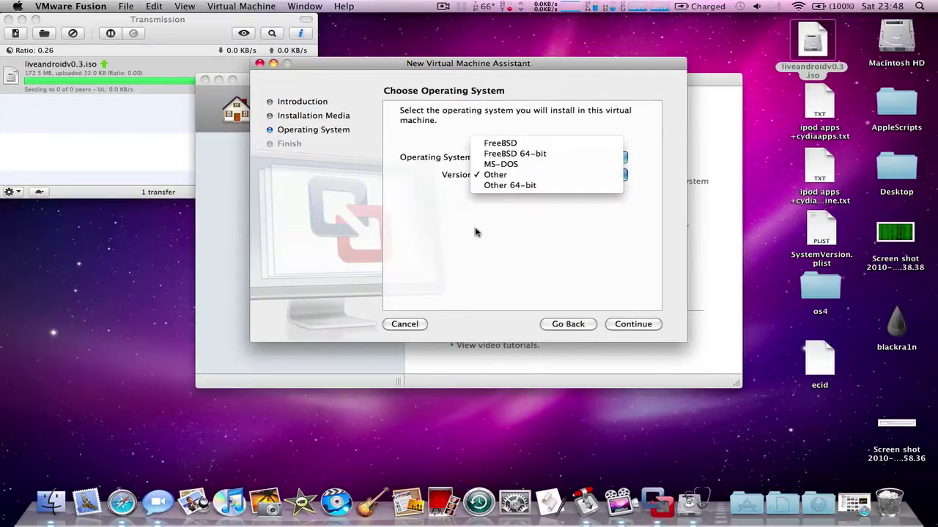
click(644, 305)
click(653, 329)
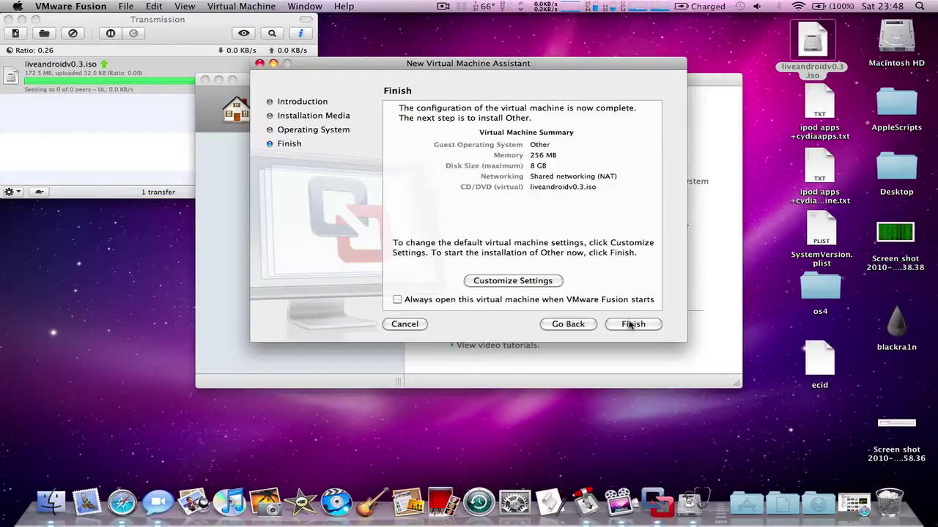
- Finish setup and save the virtual machine as 'Android'
click(630, 324)
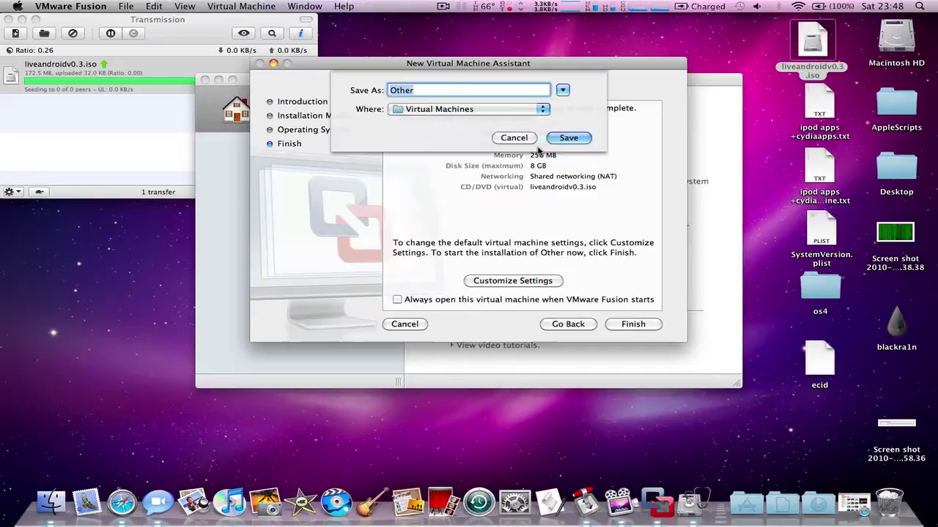
text(And)
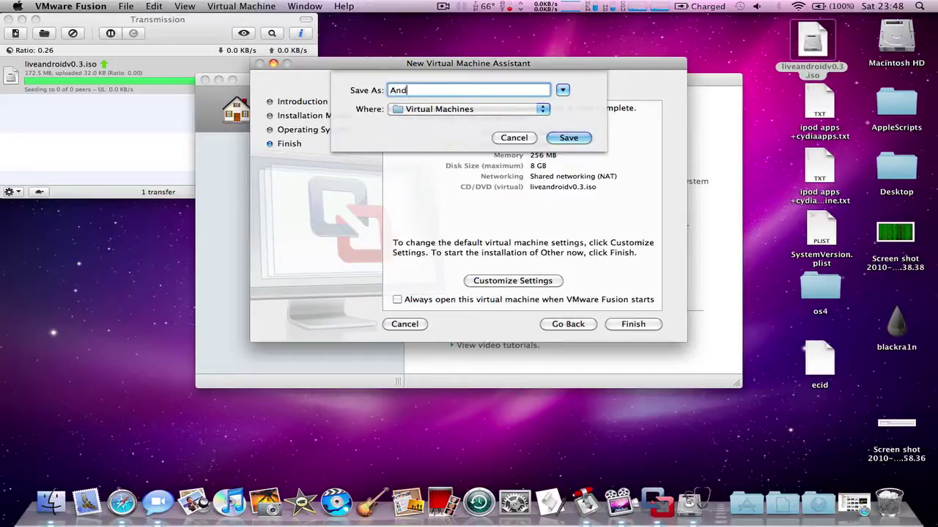
text(roid)
key(Return)
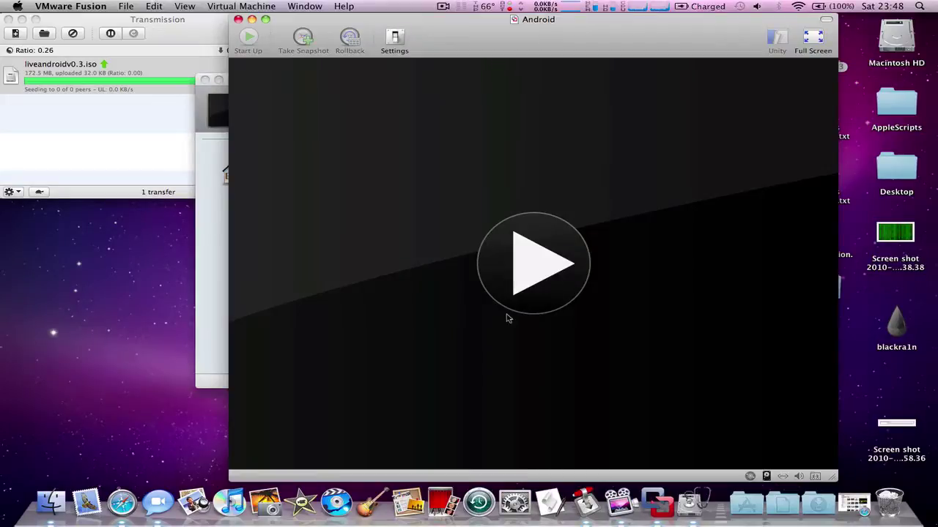
- Power on Android, boot the live-android (1024x768) entry, then release input to the Mac
click(532, 289)
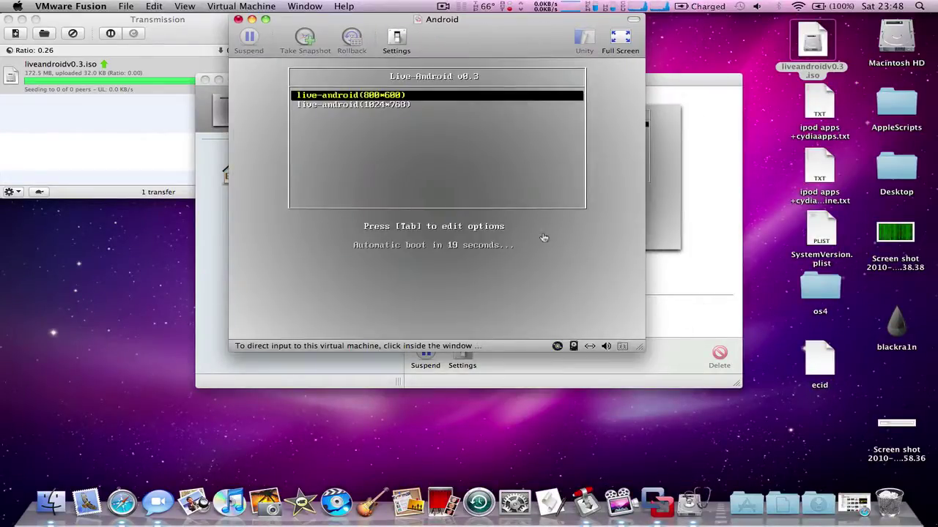
click(572, 233)
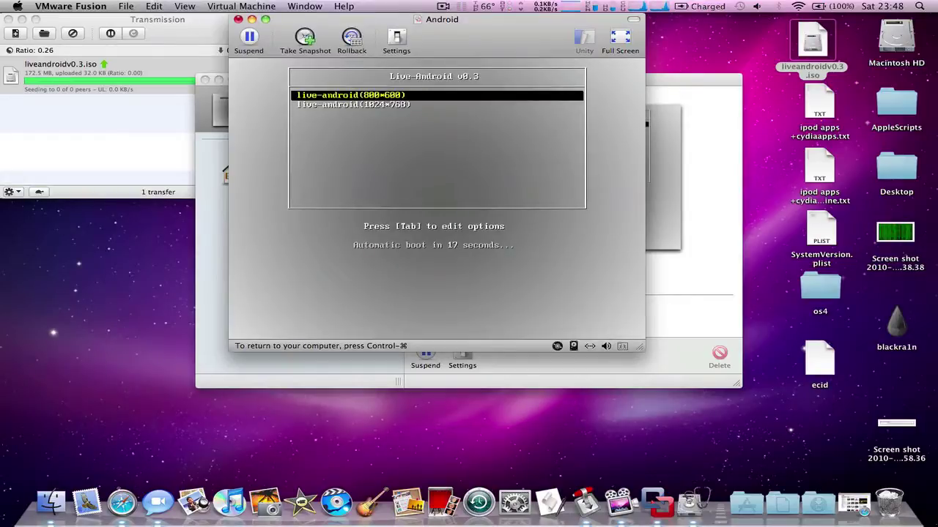
key(Down)
key(Return)
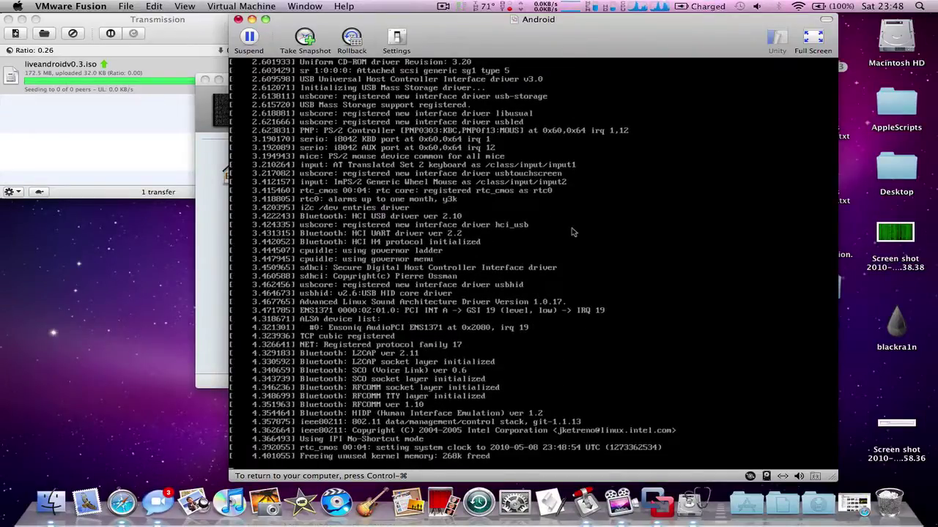
key(ctrl+super)
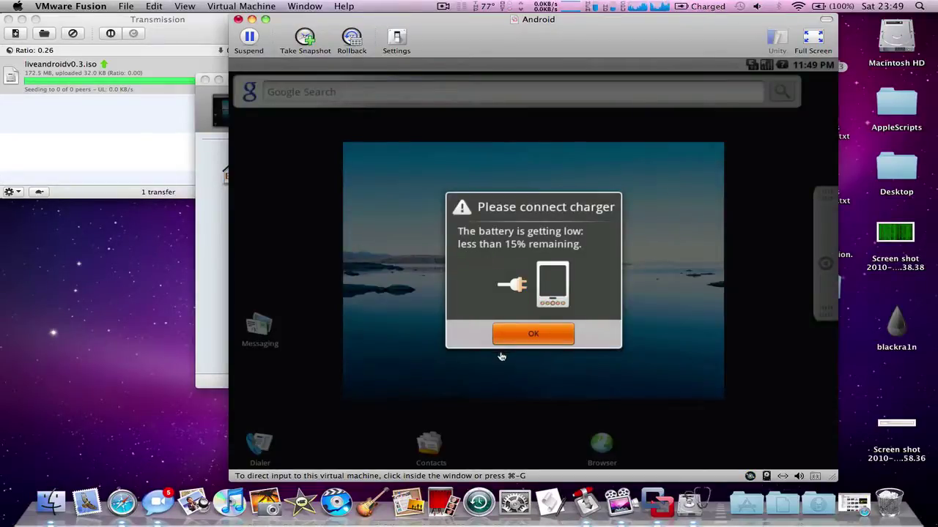
- Dismiss Android's low-battery charger warning, then release input back to the Mac
click(501, 356)
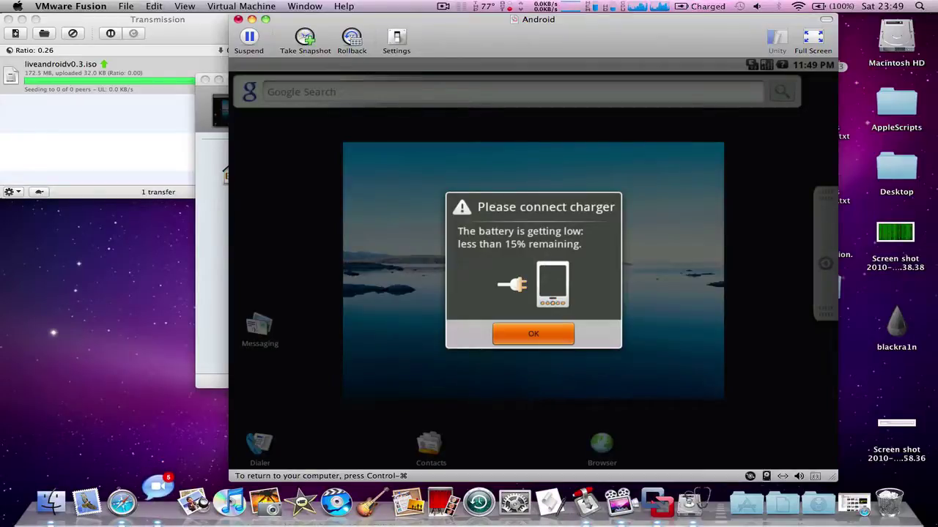
click(526, 333)
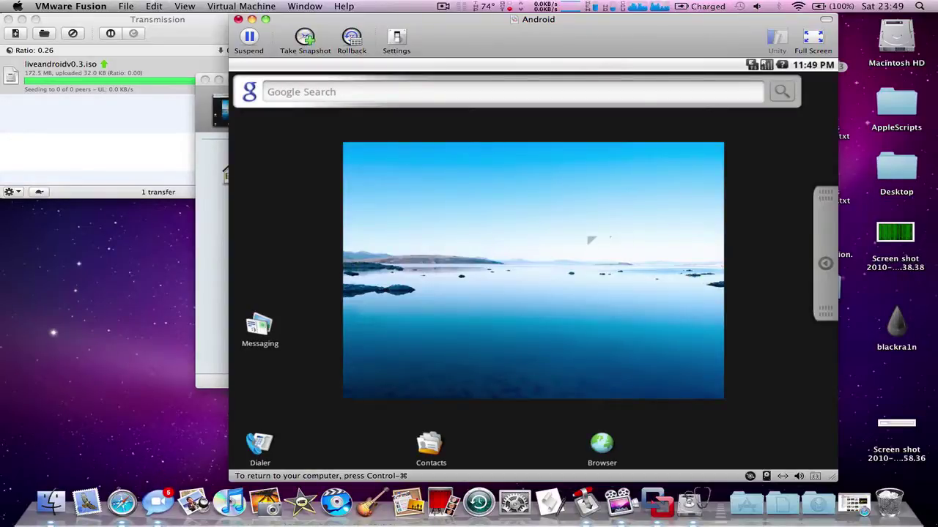
key(ctrl+super)
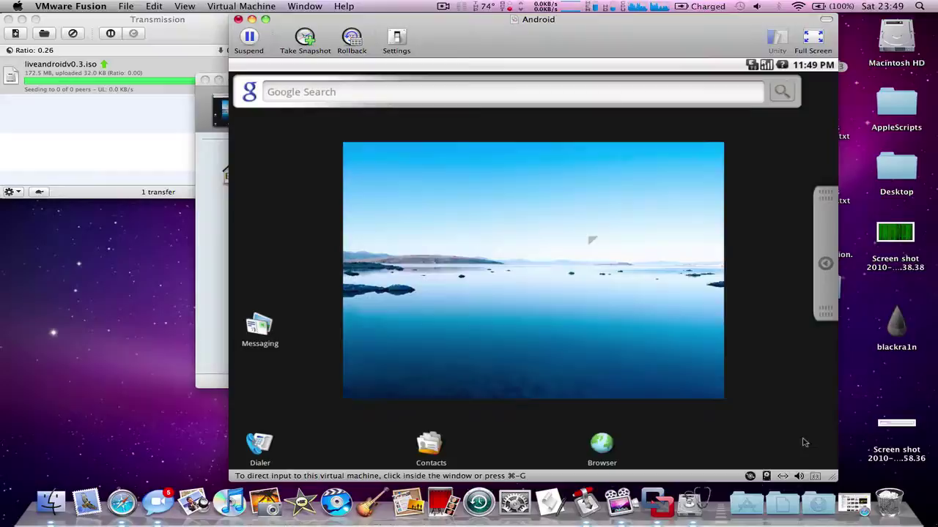
- Shrink the virtual machine window and slide the Android home screen sideways
drag(834, 478, 742, 427)
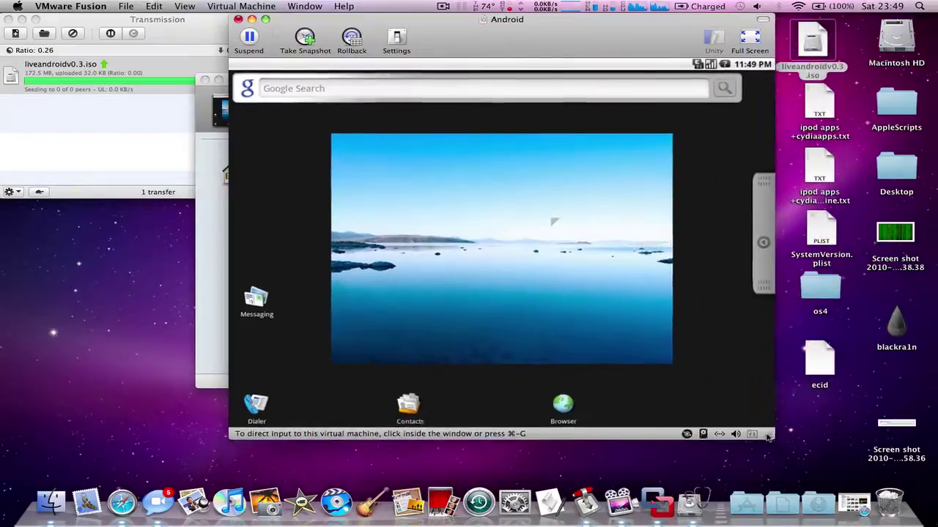
click(666, 275)
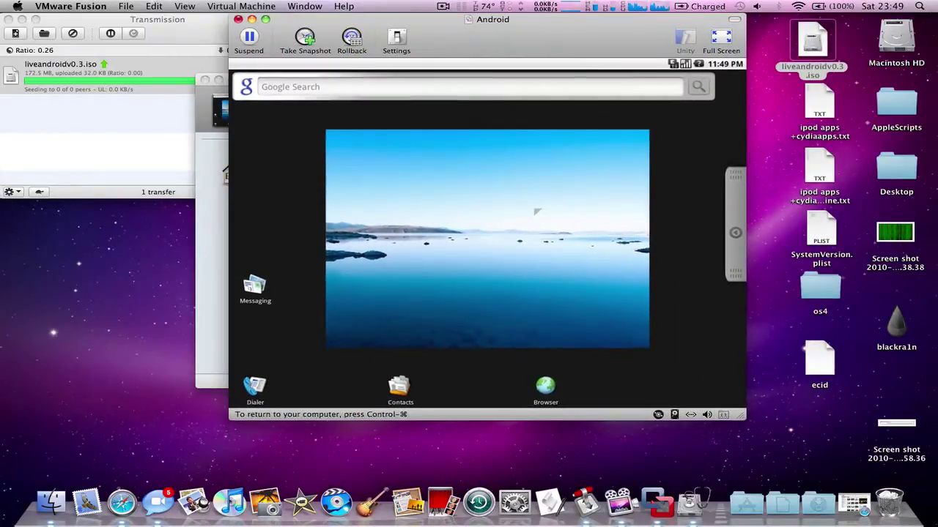
mouse_move(569, 210)
mouse_down()
mouse_move(435, 204)
mouse_move(446, 200)
mouse_up()
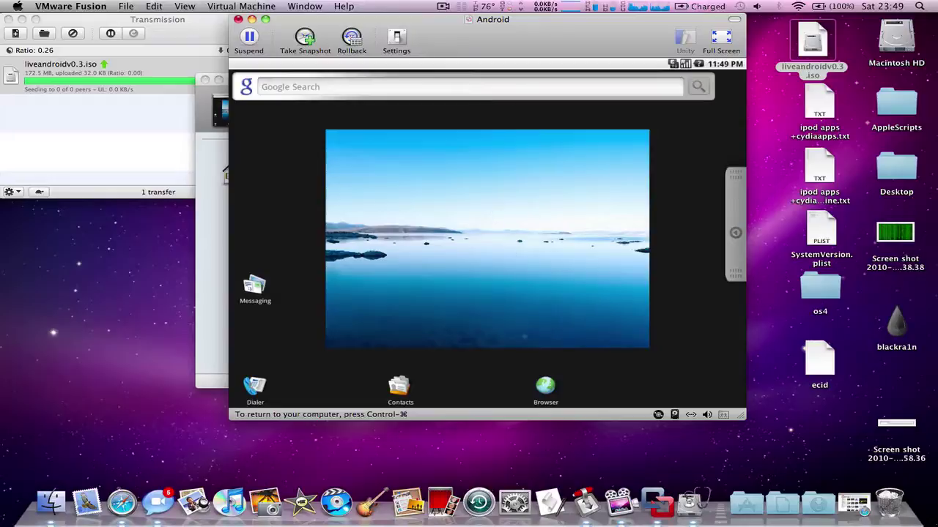
click(546, 386)
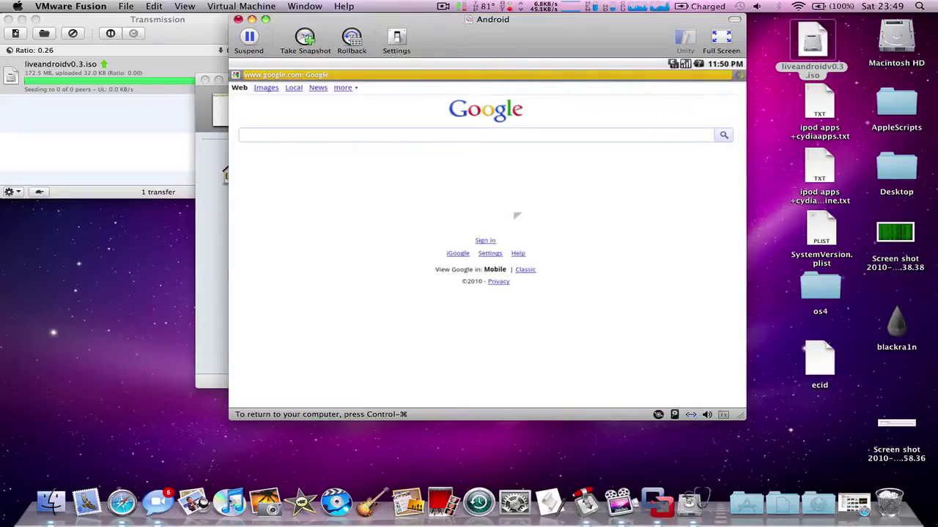
click(498, 138)
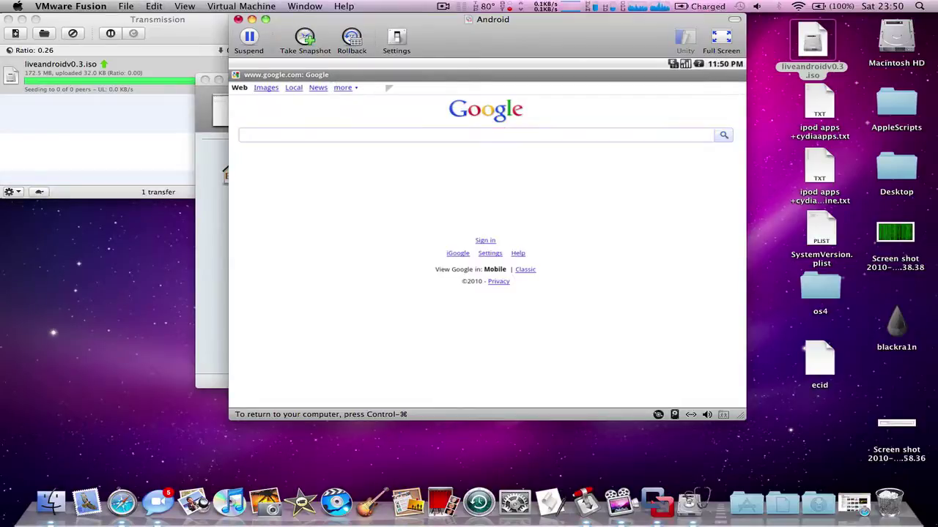
click(390, 89)
key(Home)
key(ctrl+super)
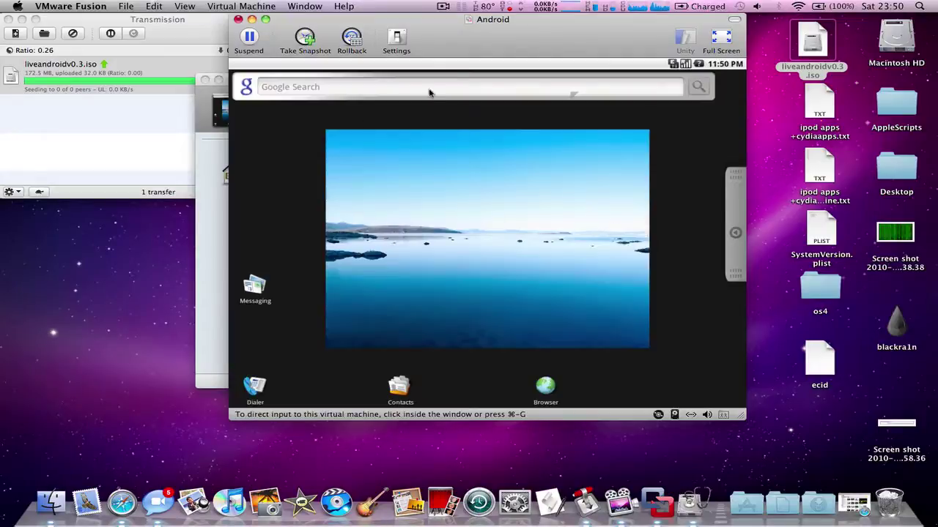
click(458, 264)
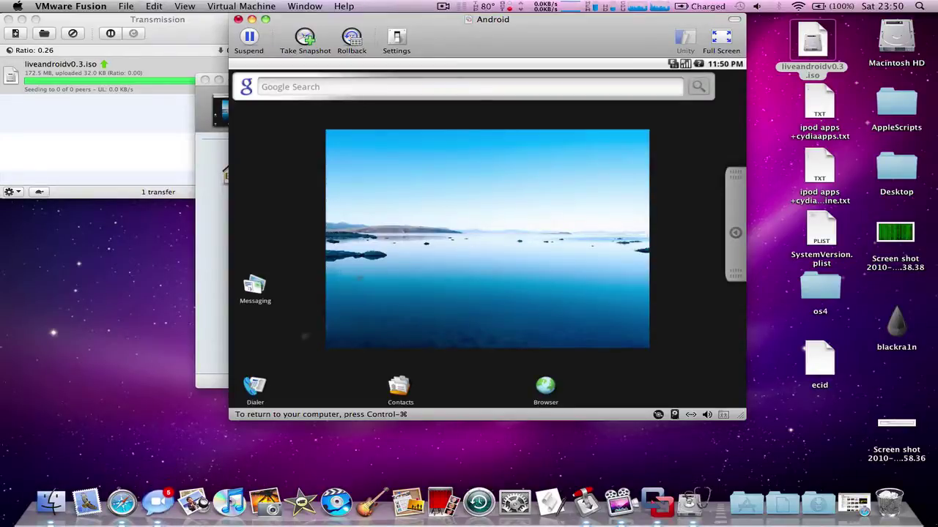
key(ctrl+super)
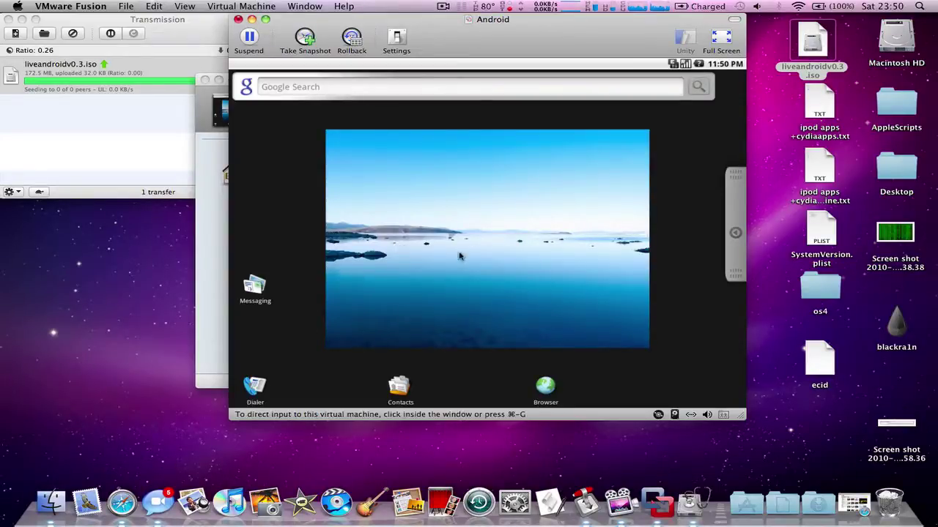